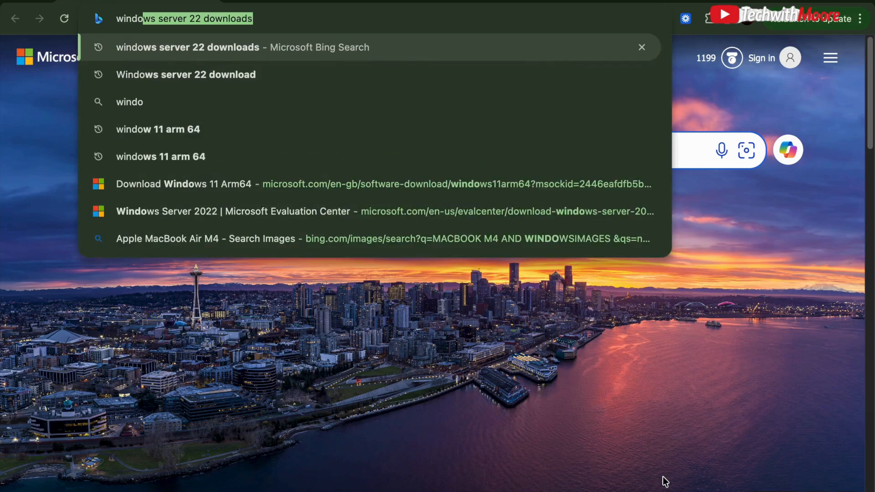
Search the web for "windows server 22 downloads" and open the Windows Server 2022 Microsoft Evaluation Center result.
type("rver 22")
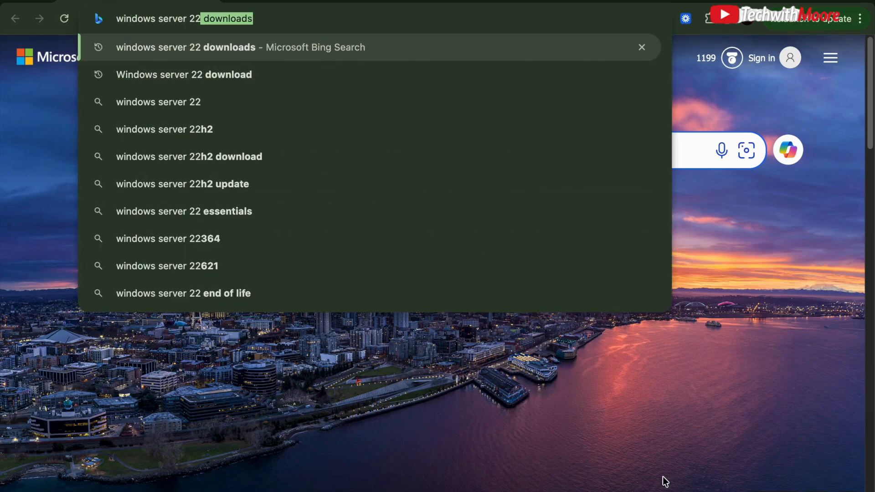
key("Return")
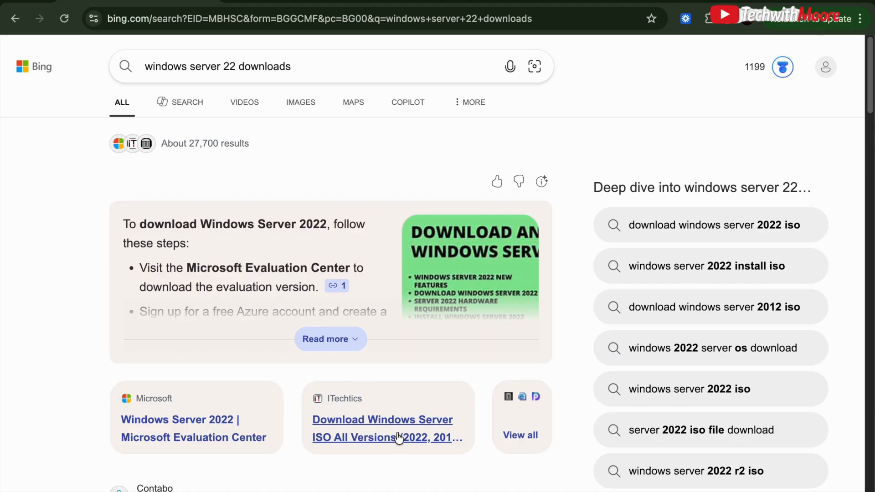
scroll(397, 436, "down", 9)
scroll(397, 436, "down", 3)
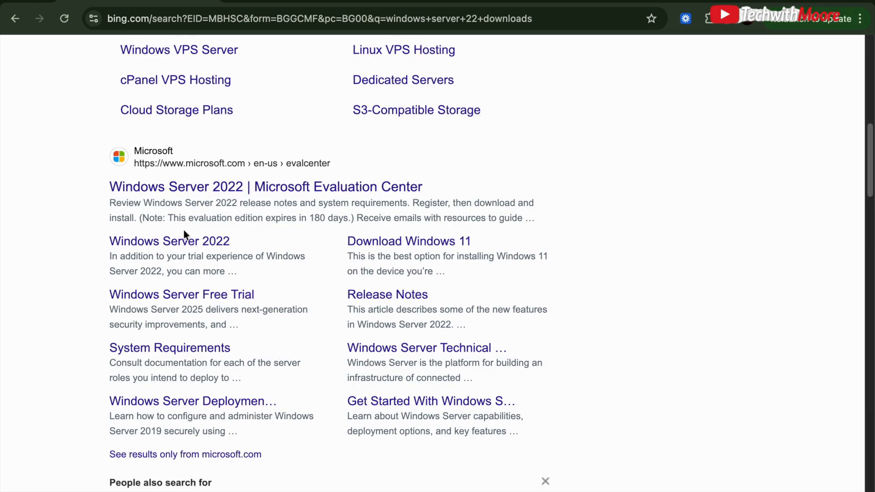
scroll(249, 322, "down", 8)
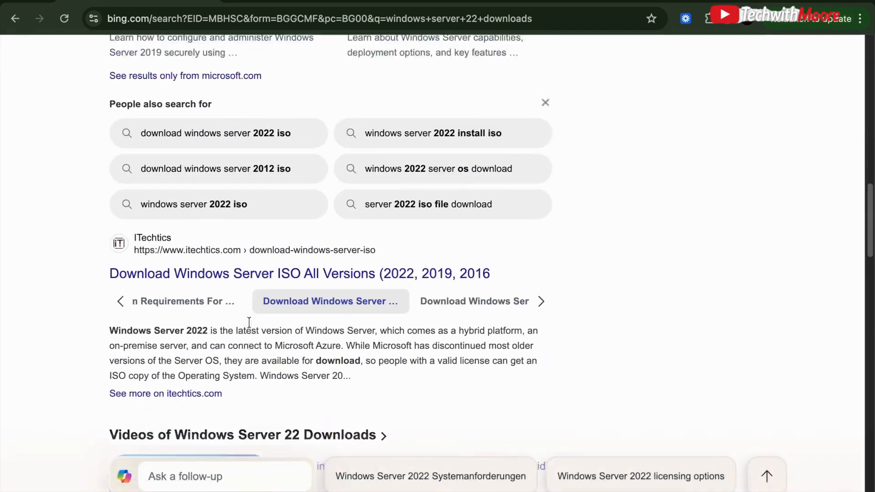
scroll(249, 322, "up", 10)
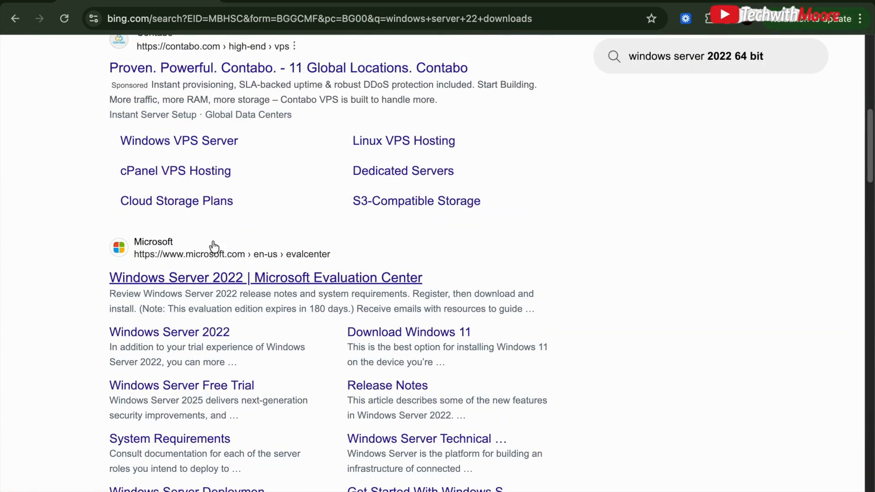
left_click(212, 278)
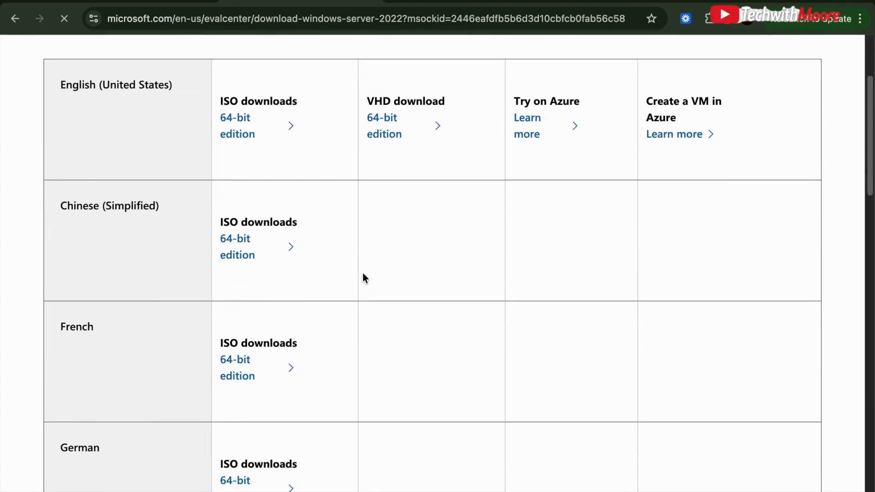
Download the English (United States) 64-bit edition ISO of Windows Server 2022 and check its download progress.
scroll(363, 272, "down", 6)
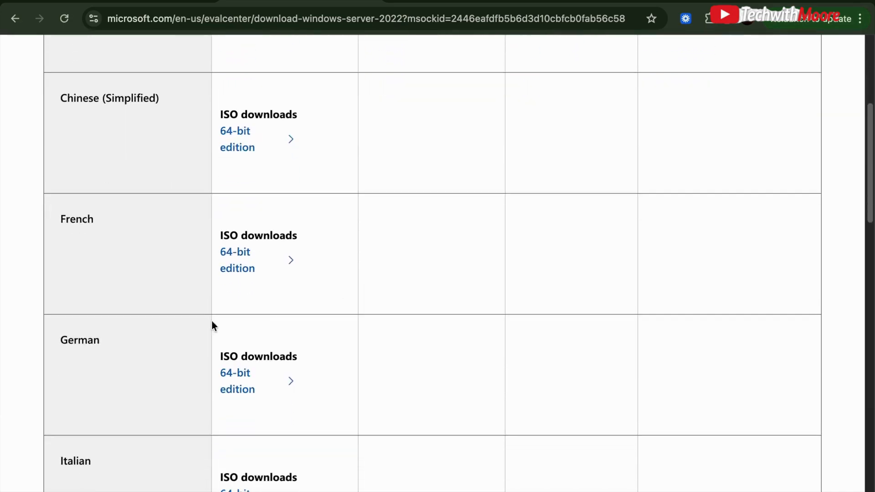
scroll(242, 160, "up", 3)
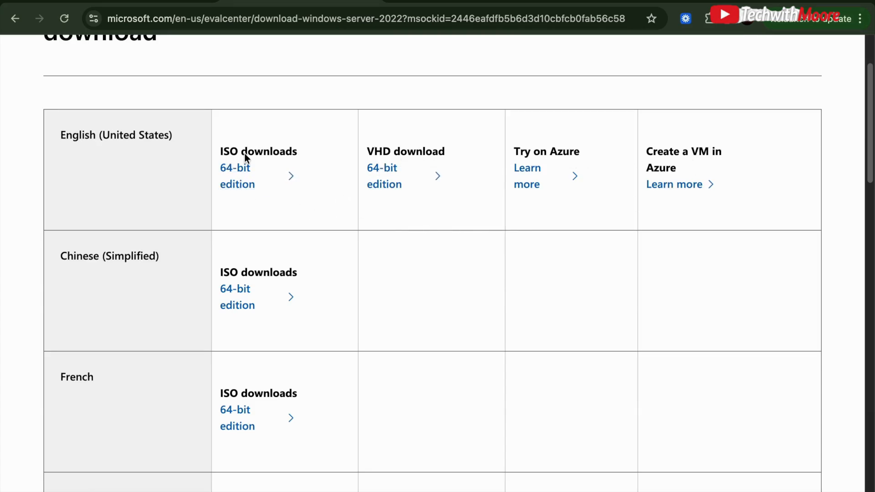
left_click(238, 171)
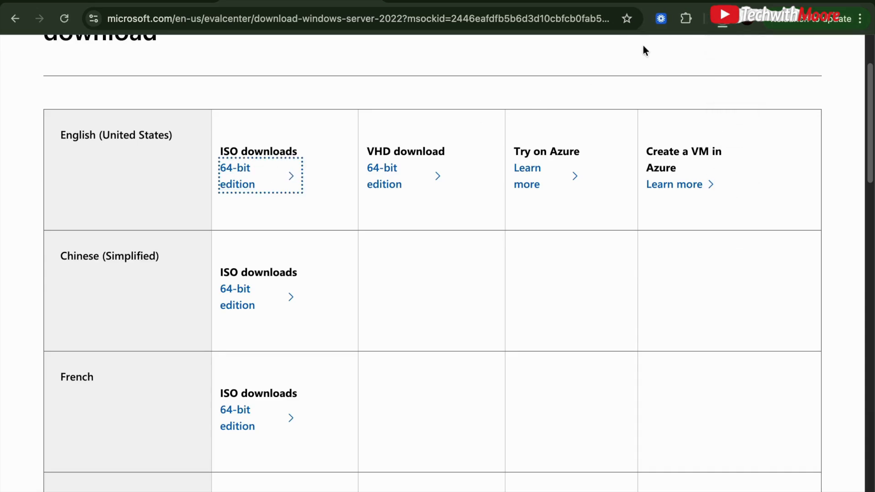
left_click(722, 23)
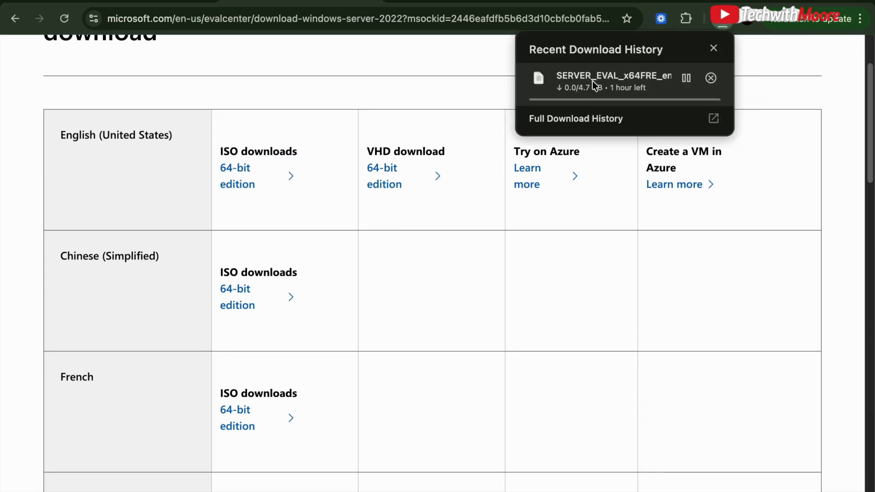
left_click(435, 68)
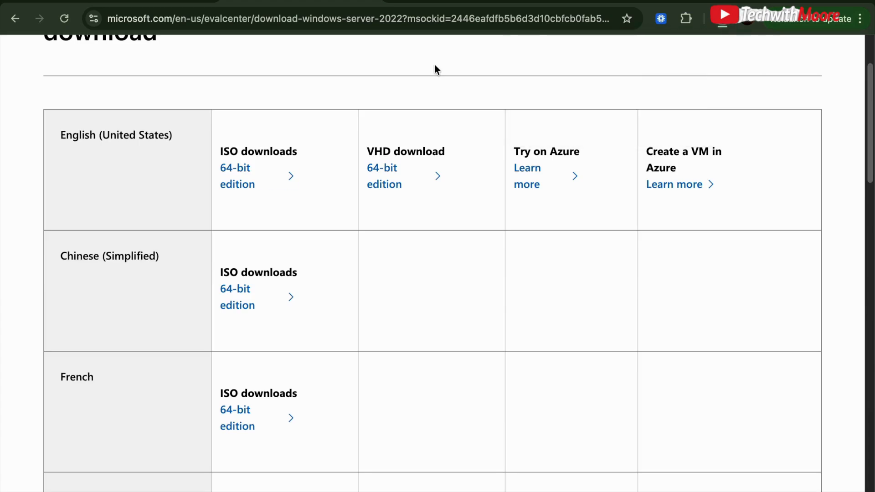
Switch to UTM and start creating a new emulated virtual machine with Other as the operating system.
key("ctrl+Right")
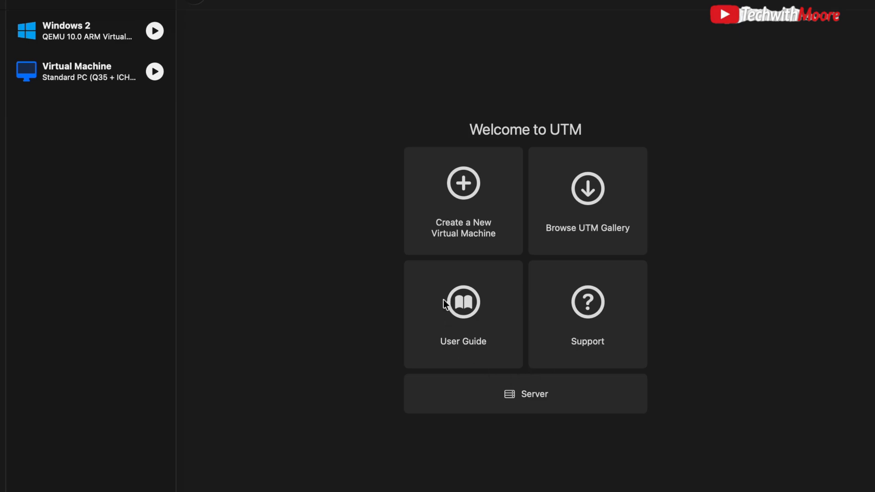
left_click(463, 203)
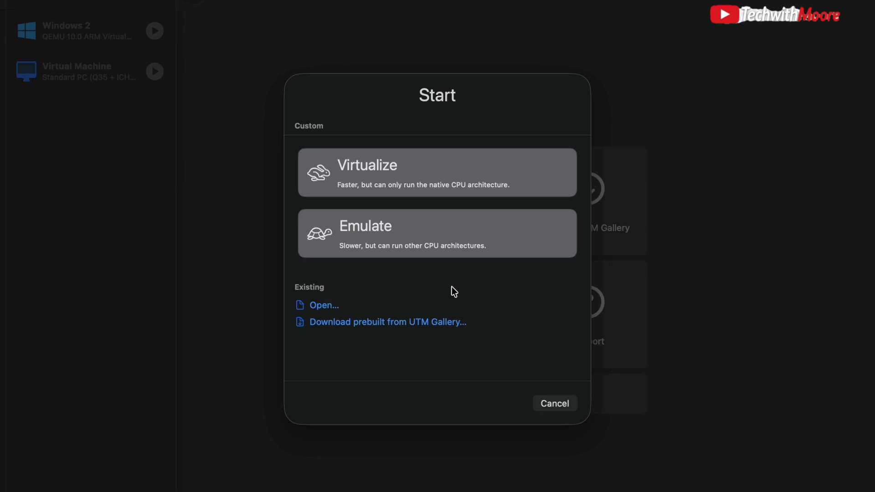
left_click(392, 230)
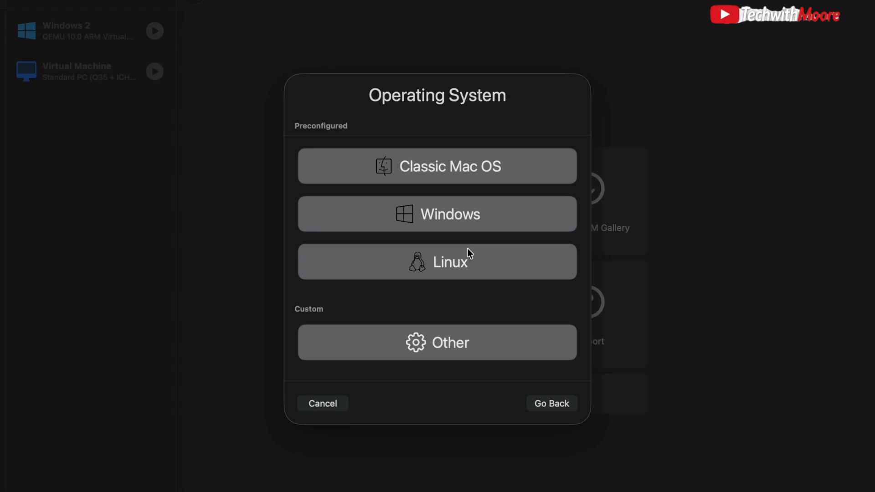
left_click(397, 355)
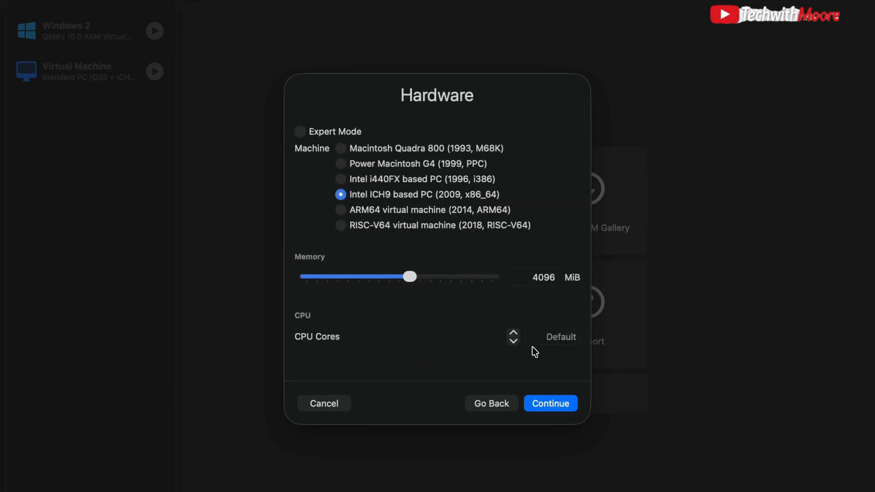
Set the CPU to 4 cores and accept the Intel ICH9 based PC hardware with 4096 MiB memory.
left_click(513, 333)
left_click(513, 333)
left_click(543, 404)
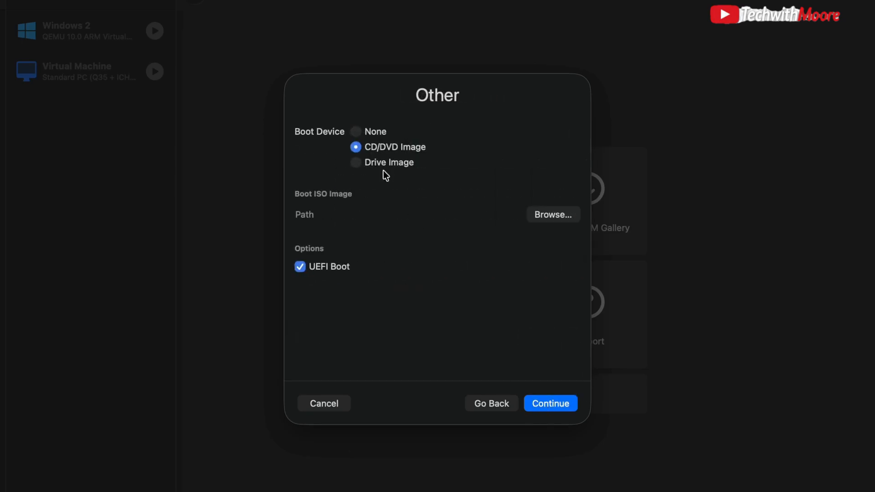
Set the boot device to None, accept 64 GiB storage without a shared directory, and save Virtual Machine 2.
left_click(356, 132)
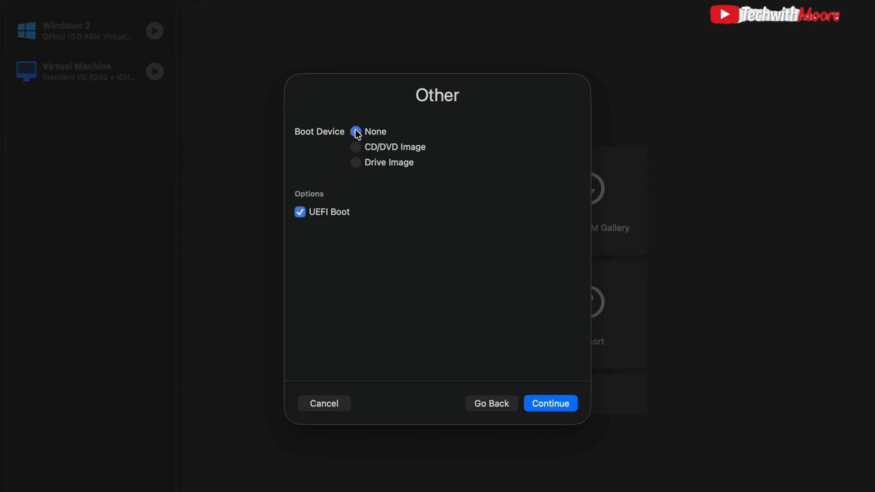
left_click(552, 404)
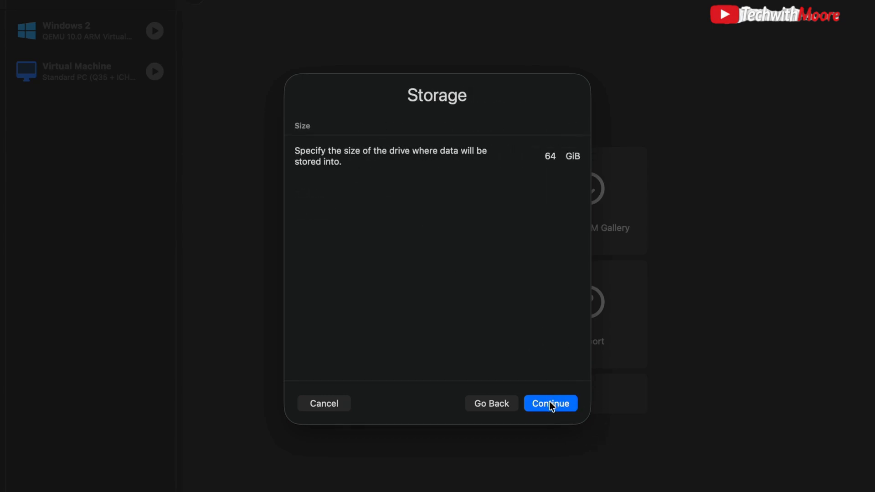
left_click(551, 404)
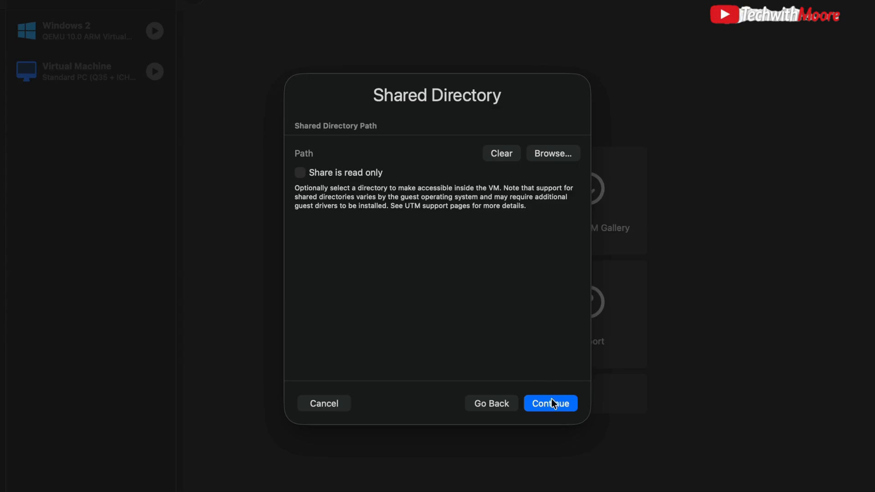
left_click(545, 409)
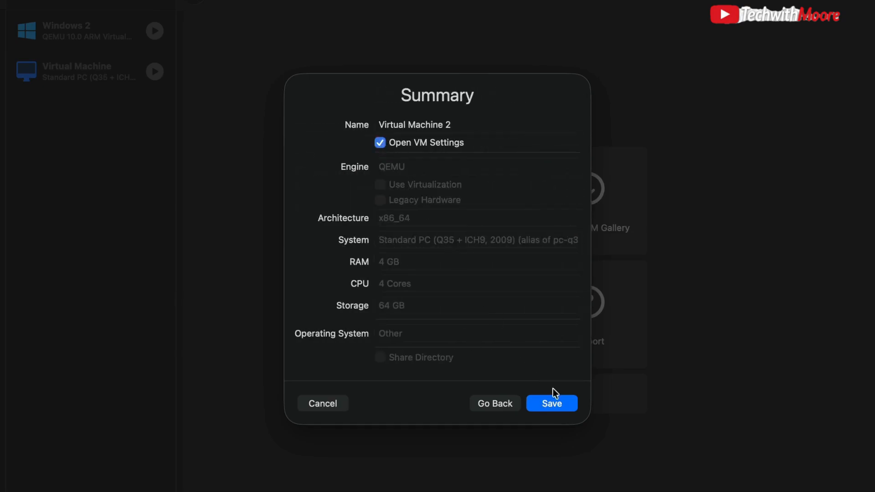
left_click(560, 407)
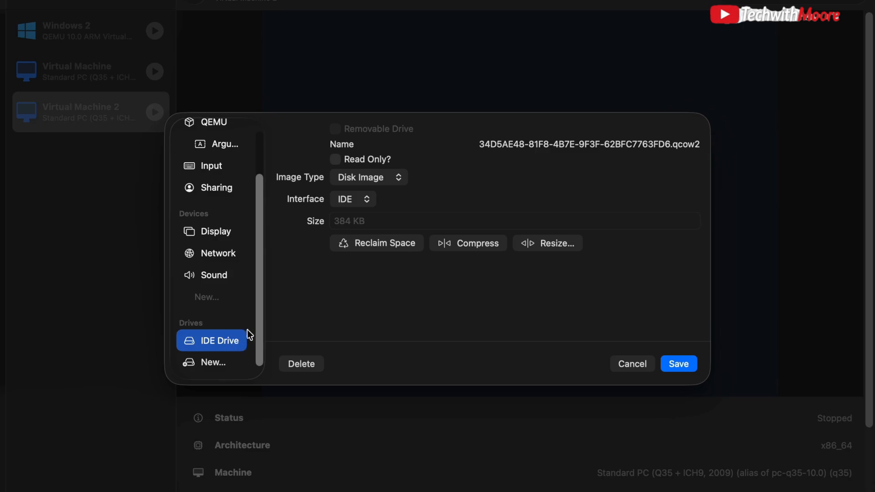
Add a new IDE drive with size 64 GiB entered, importing SERVER_EVAL_x64FRE_en-us.iso from the File fromDisk folder.
left_click(210, 362)
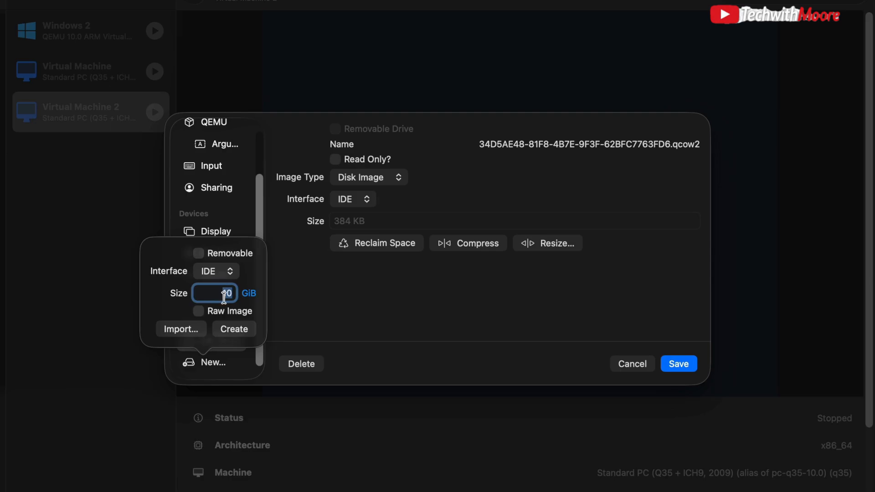
key("BackSpace")
type("64")
left_click(179, 330)
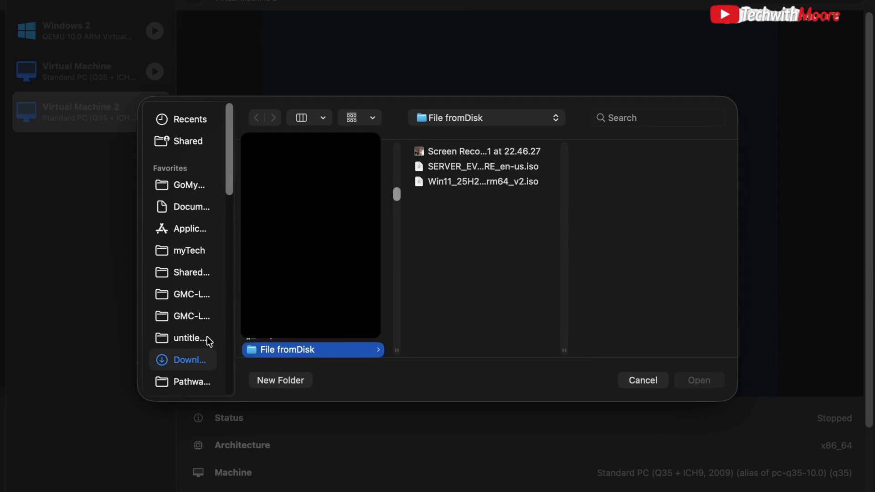
left_click(477, 166)
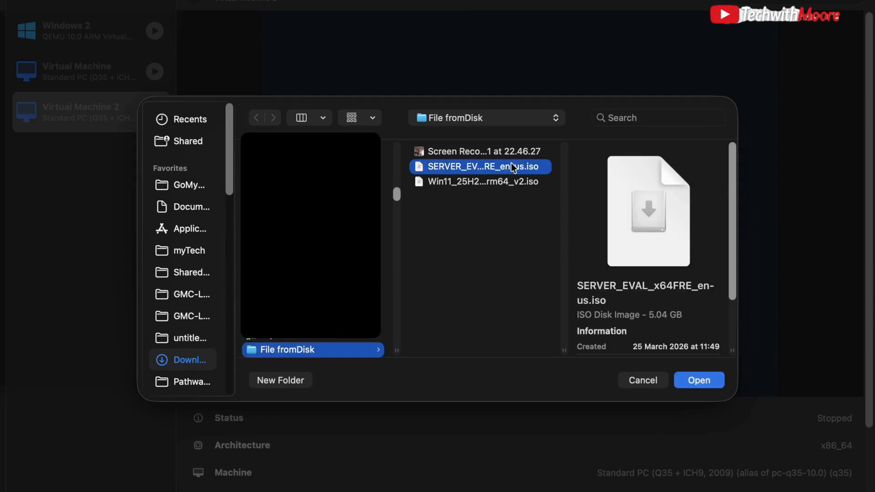
left_click(703, 381)
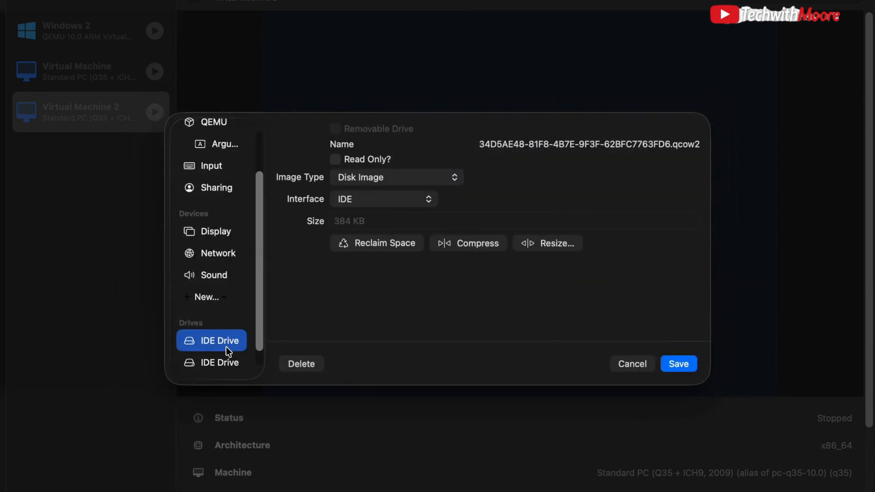
Reorder the drives so the imported server ISO comes before the qcow2 hard disk.
scroll(226, 346, "down", 2)
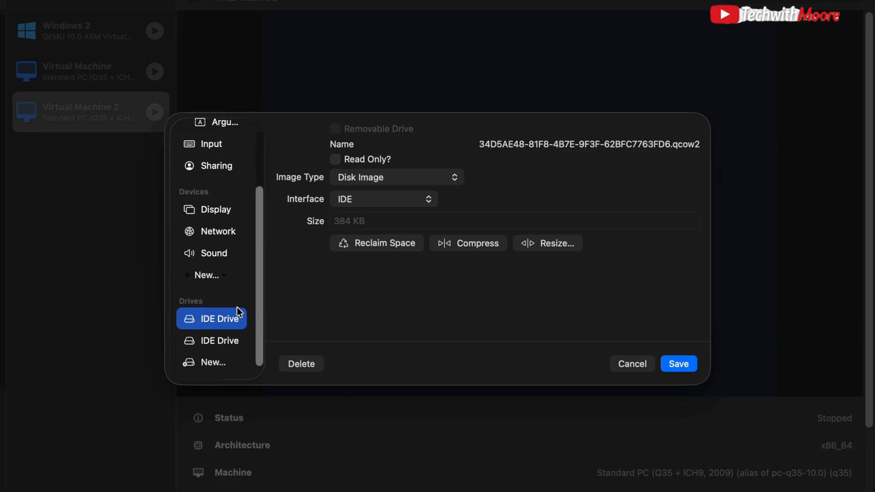
scroll(238, 311, "up", 5)
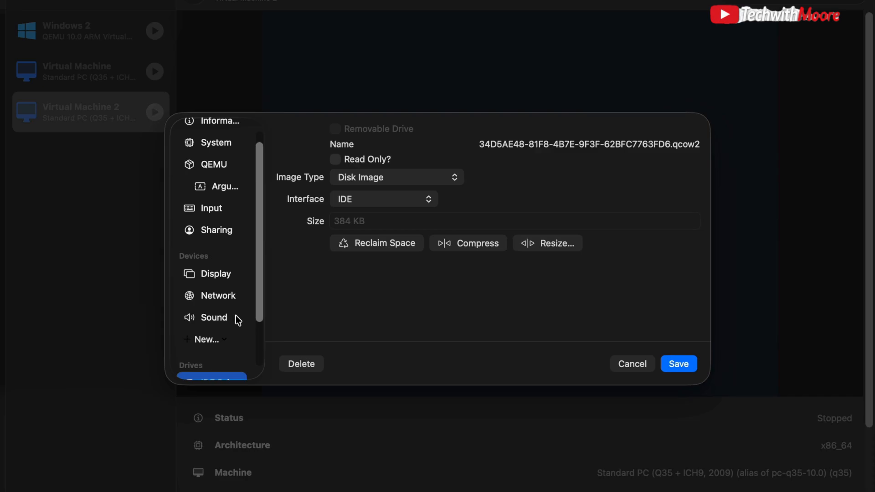
scroll(236, 315, "down", 5)
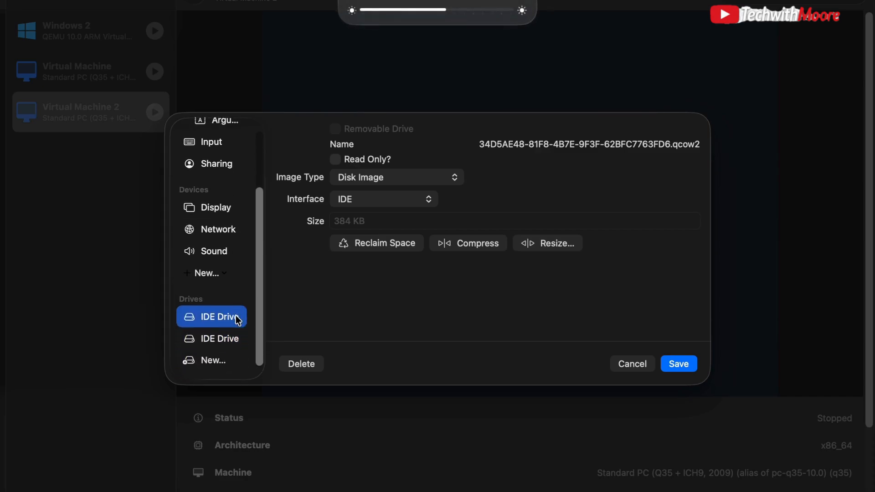
left_click_drag(220, 320, 222, 343)
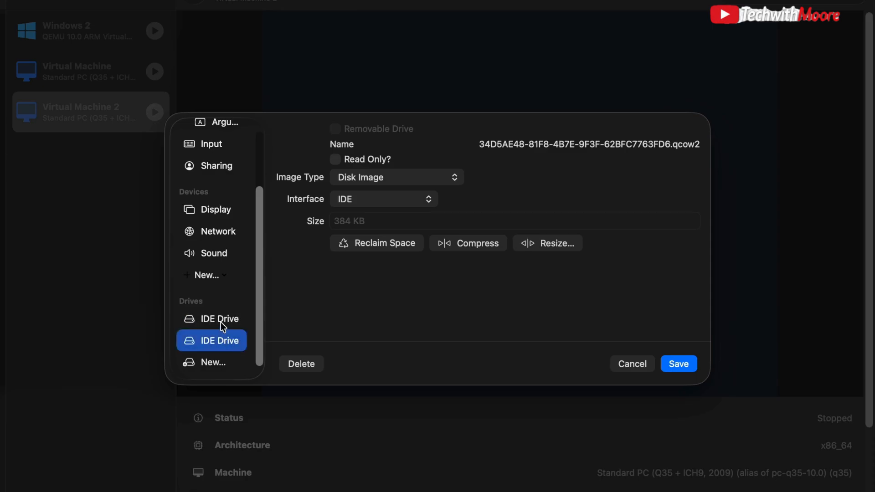
Set the server ISO drive's image type to CD/DVD (ISO) Image and save the virtual machine settings.
left_click(220, 319)
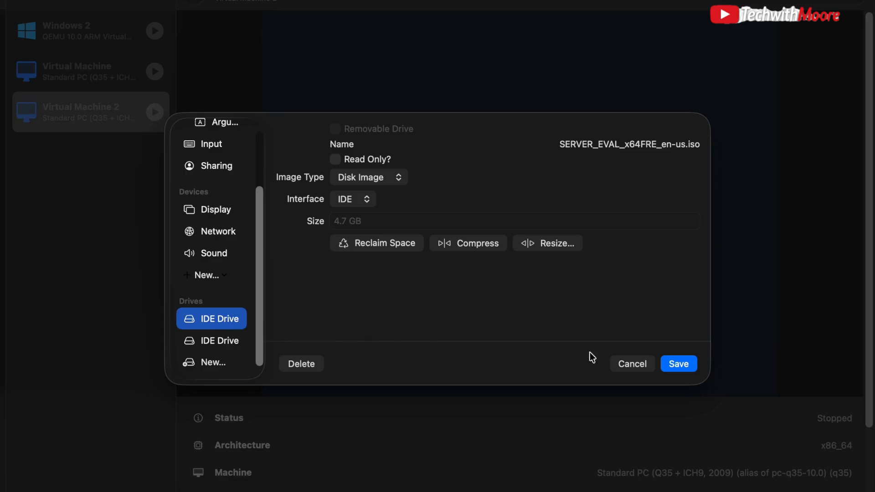
left_click(373, 178)
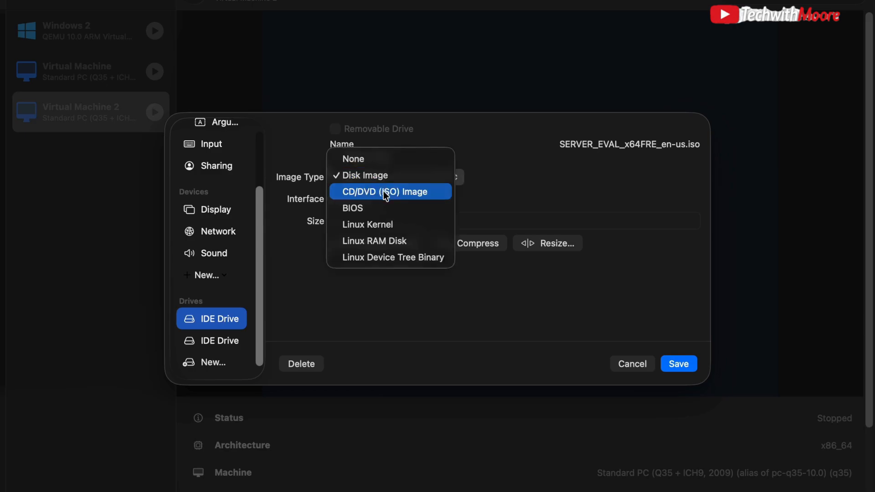
left_click(383, 193)
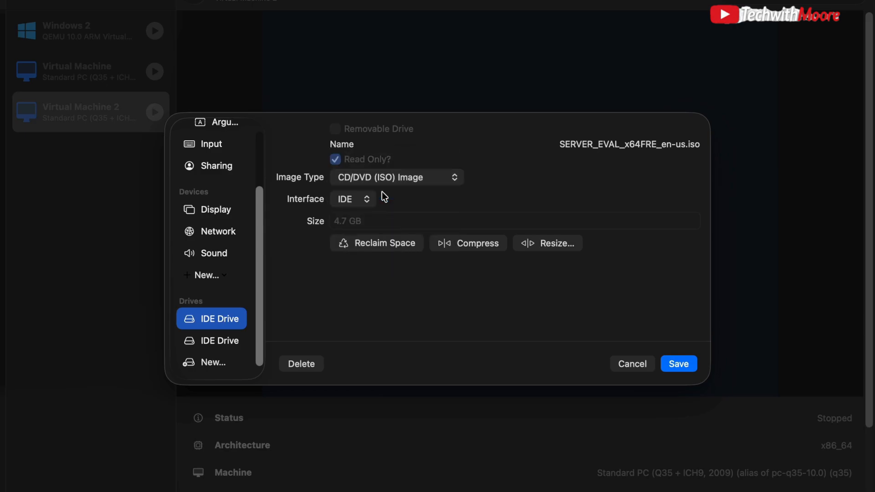
left_click(678, 365)
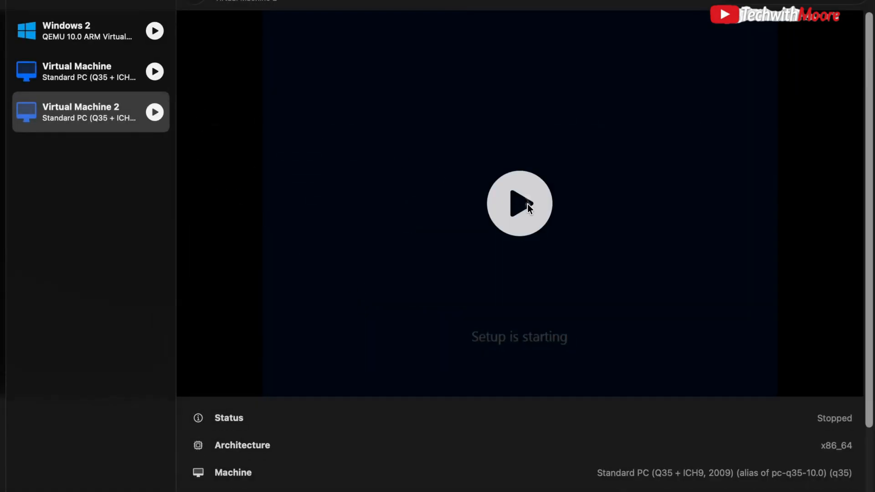
Start Virtual Machine 2 and skip startup.nsh to reach the UEFI shell prompt.
left_click(519, 203)
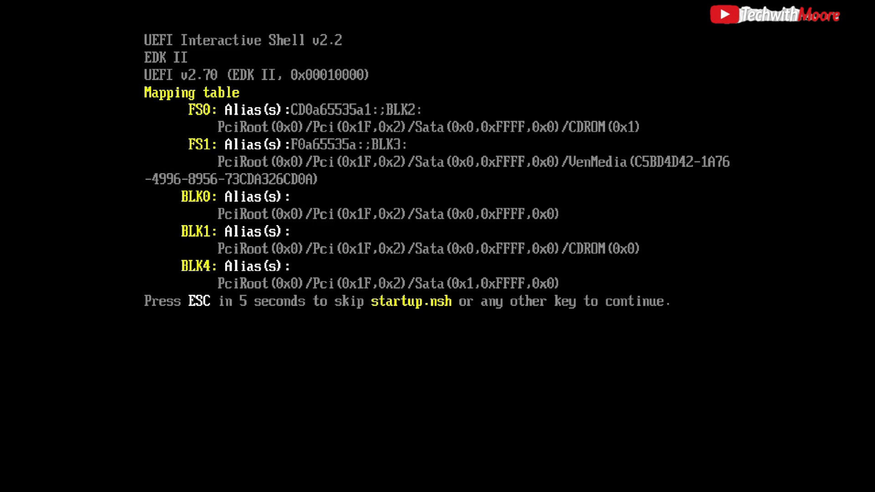
key("Escape")
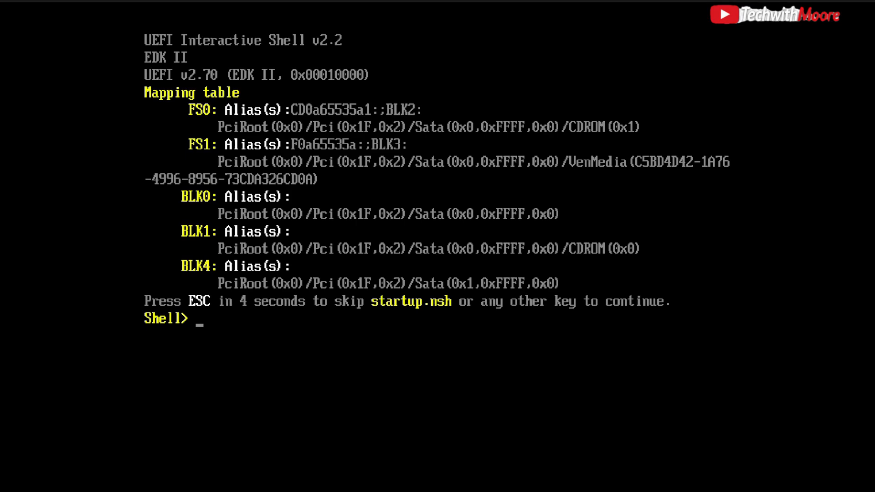
Close the running Virtual Machine 2 window and confirm stopping the machine.
key("super+w")
left_click(466, 286)
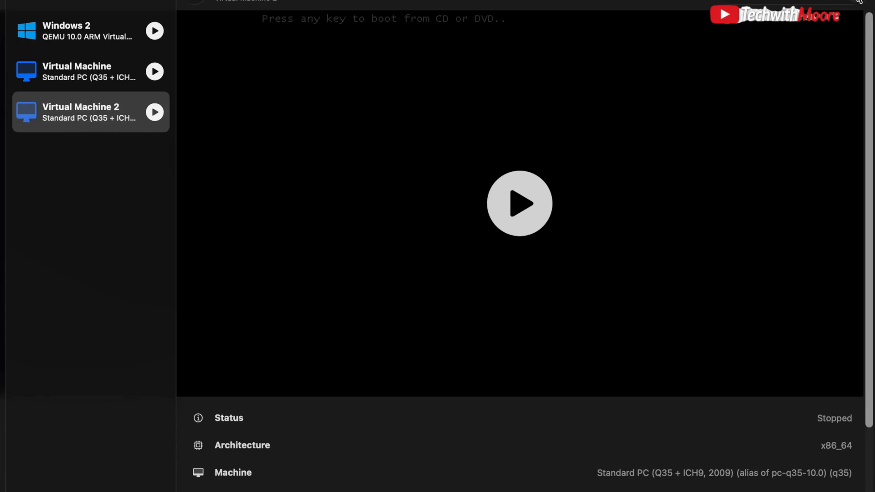
Disable UEFI Boot in Virtual Machine 2's QEMU settings, save the change, and start the machine again.
left_click(859, 1)
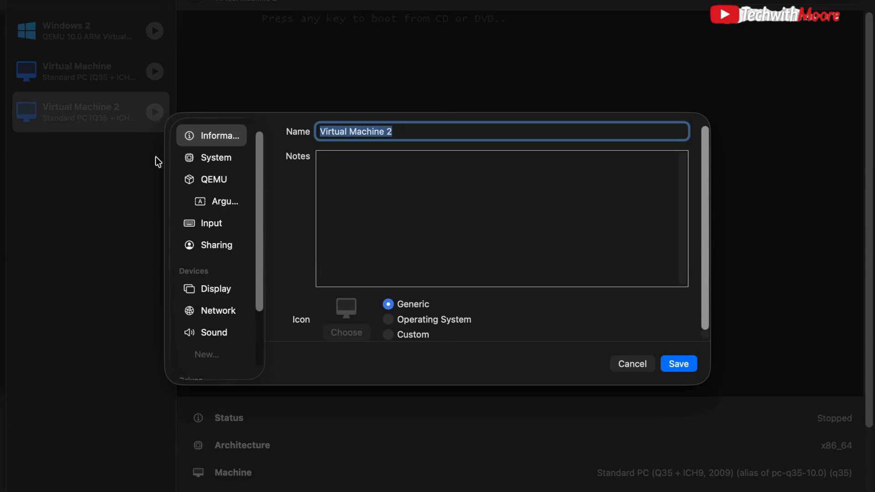
left_click(209, 179)
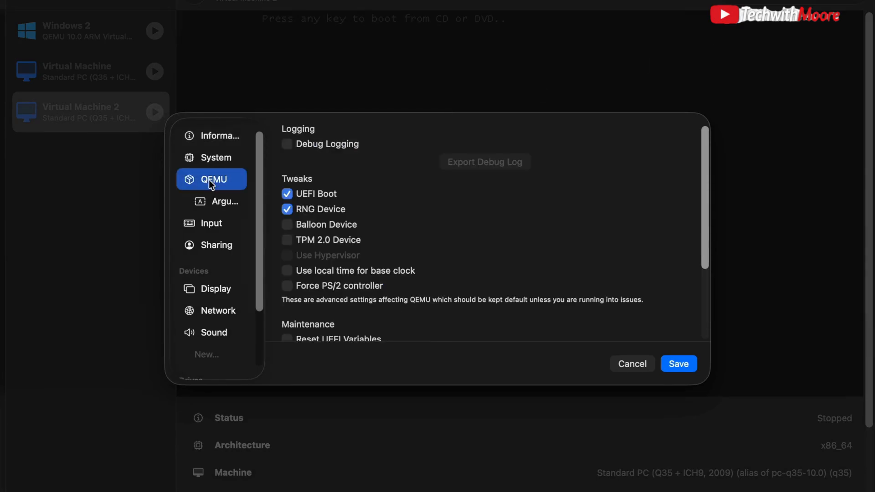
left_click(287, 194)
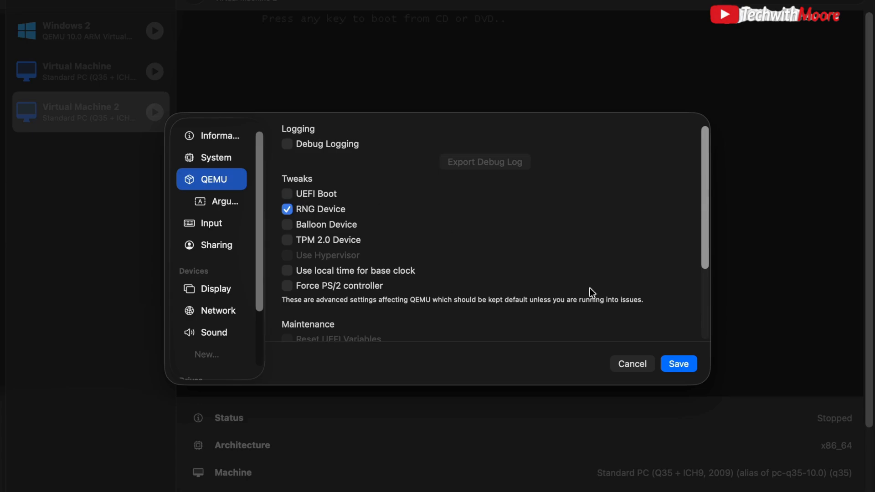
left_click(676, 363)
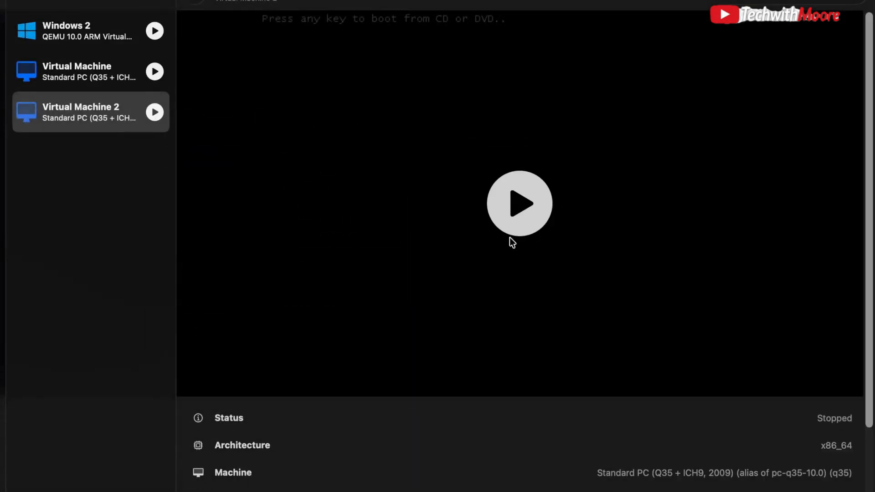
left_click(513, 206)
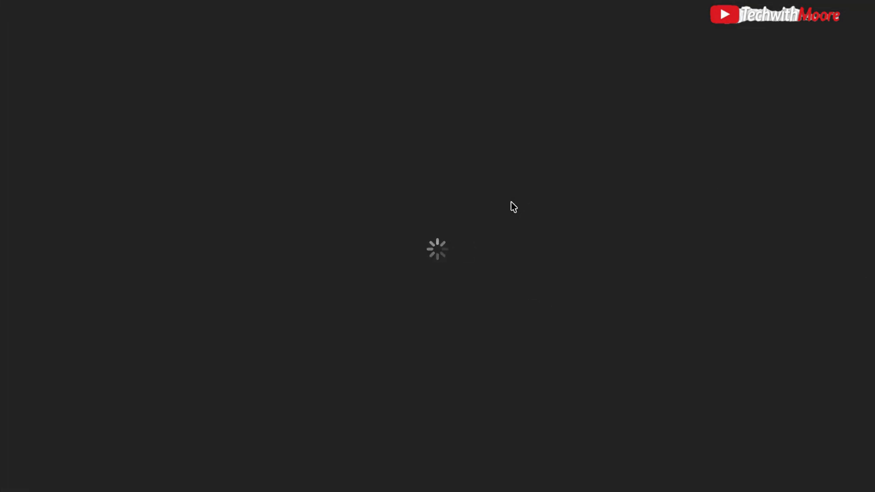